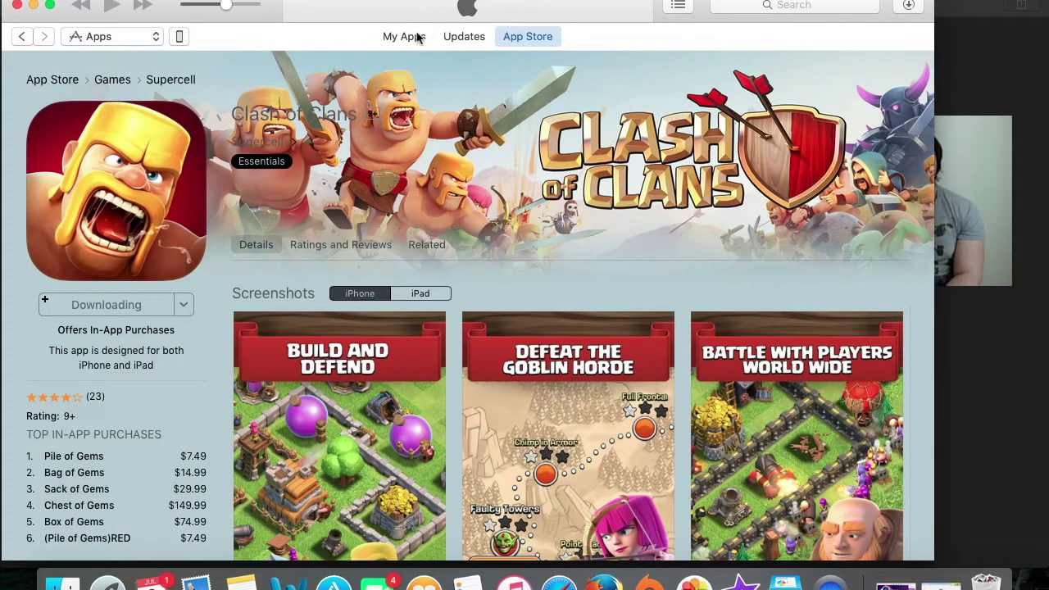
Return from the Clash of Clans page to the App Store front page.
{"action": "left_click", "coordinate": [54, 80]}
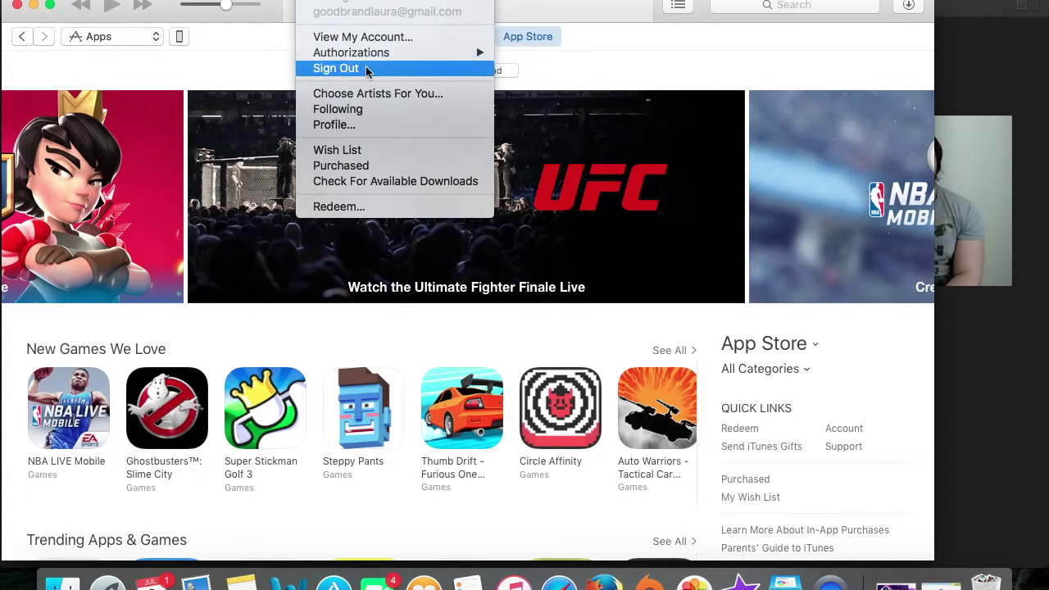
Sign out of the current Apple ID and check that the Store menu now offers Sign In.
{"action": "left_click", "coordinate": [366, 69]}
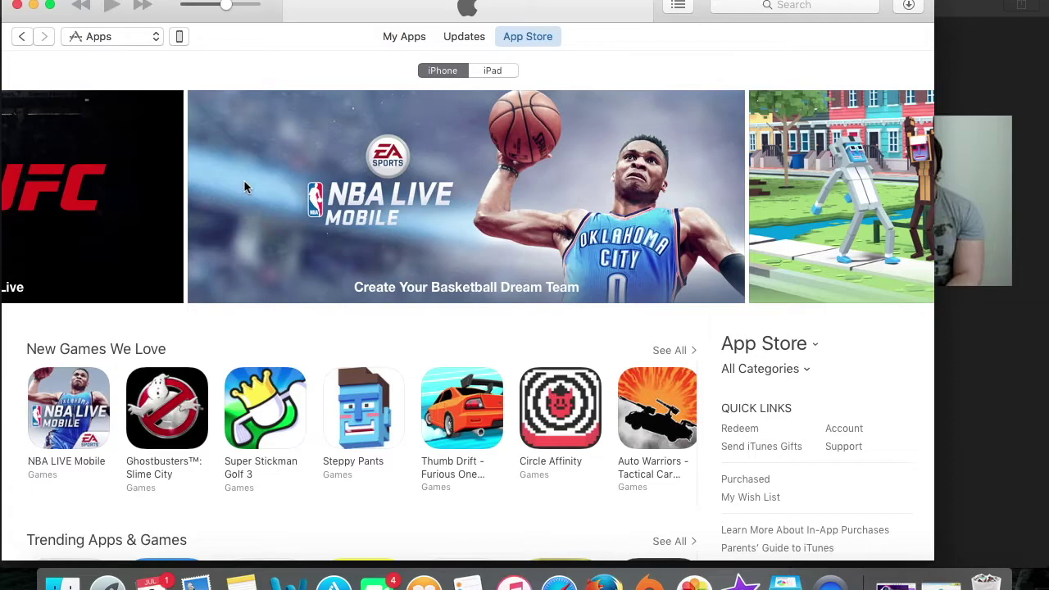
{"action": "scroll", "coordinate": [240, 175], "scroll_direction": "down", "scroll_amount": 1}
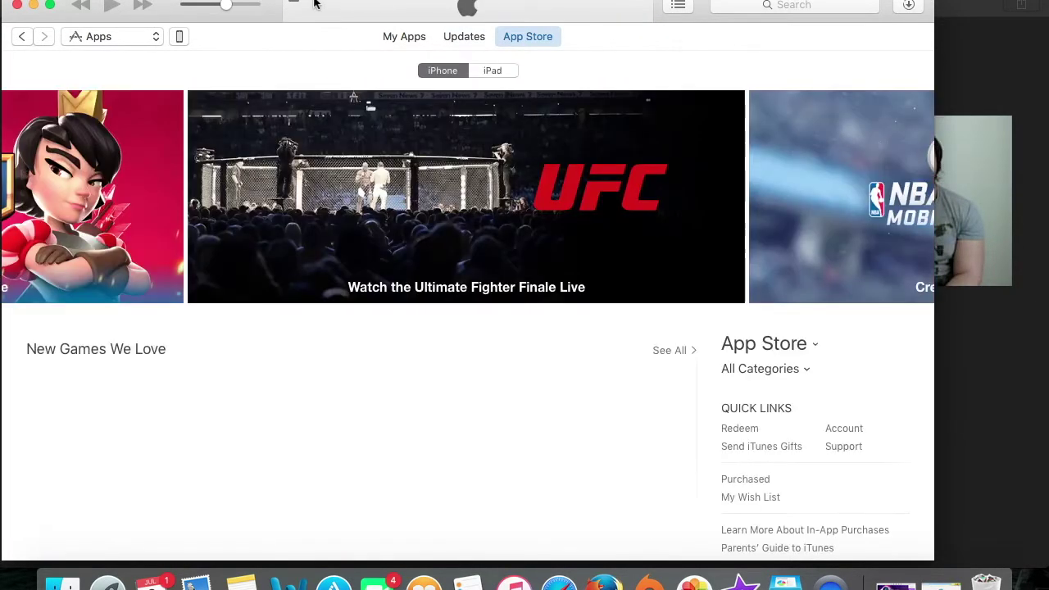
{"action": "left_click", "coordinate": [316, 1]}
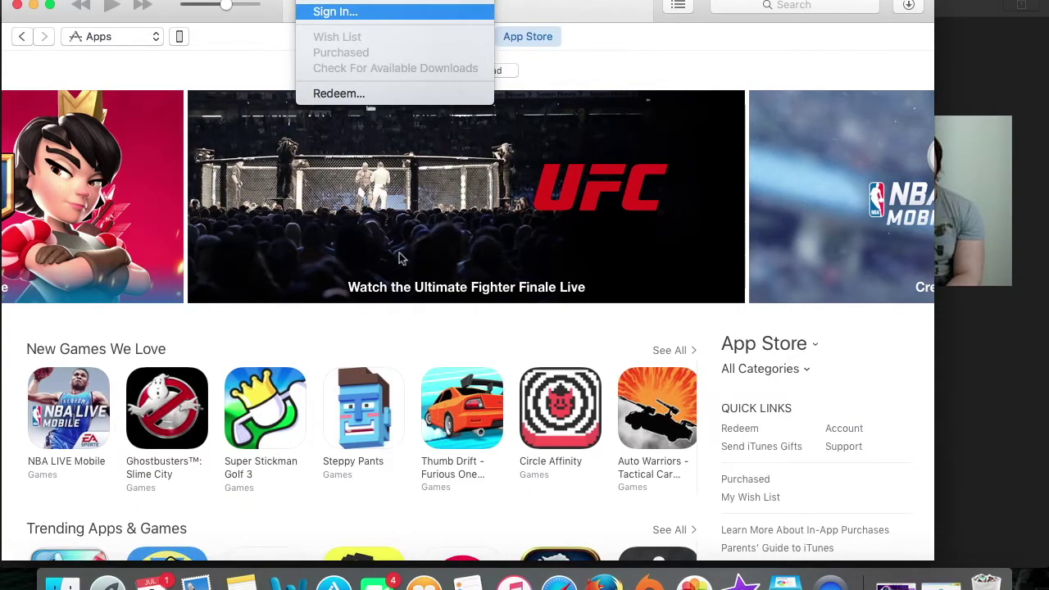
{"action": "left_click", "coordinate": [649, 36]}
Scroll the App Store front page to the Top Grossing chart, where Pokémon GO ranks first.
{"action": "scroll", "coordinate": [866, 432], "scroll_direction": "down", "scroll_amount": 10}
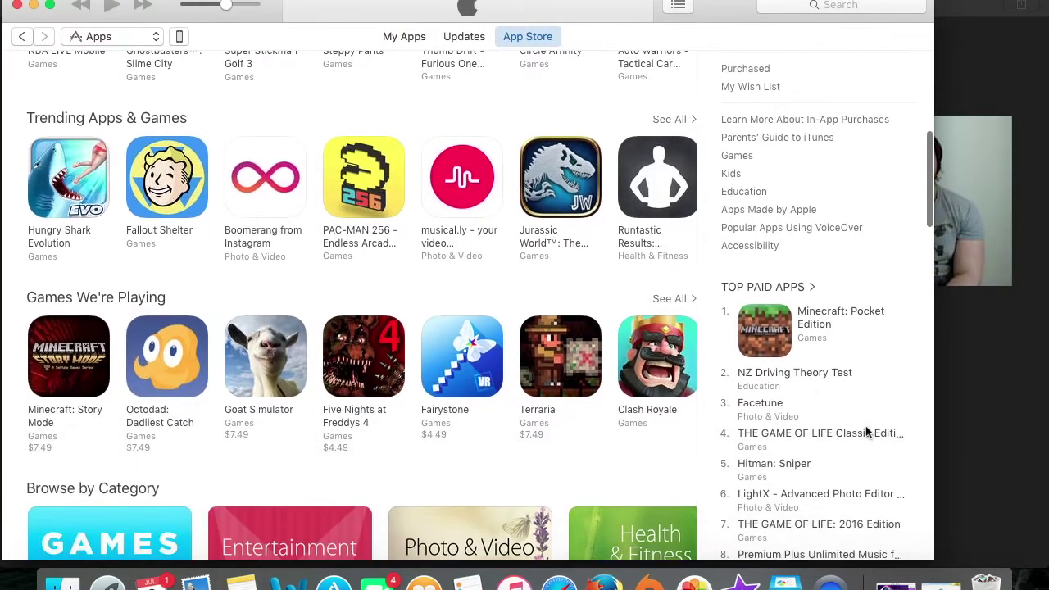
{"action": "scroll", "coordinate": [852, 319], "scroll_direction": "down", "scroll_amount": 15}
{"action": "scroll", "coordinate": [848, 319], "scroll_direction": "down", "scroll_amount": 15}
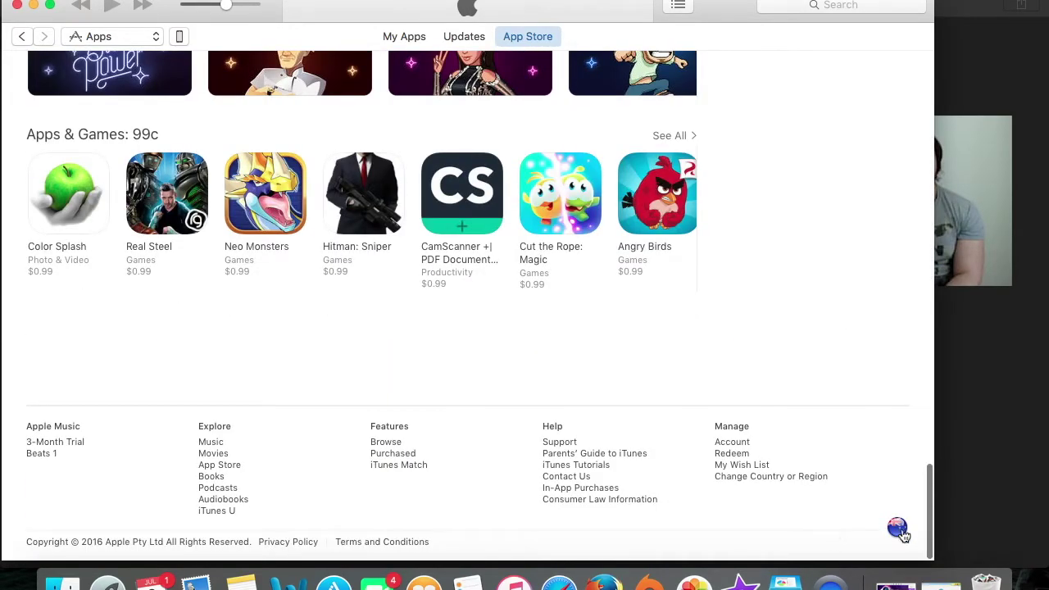
{"action": "scroll", "coordinate": [762, 352], "scroll_direction": "up", "scroll_amount": 15}
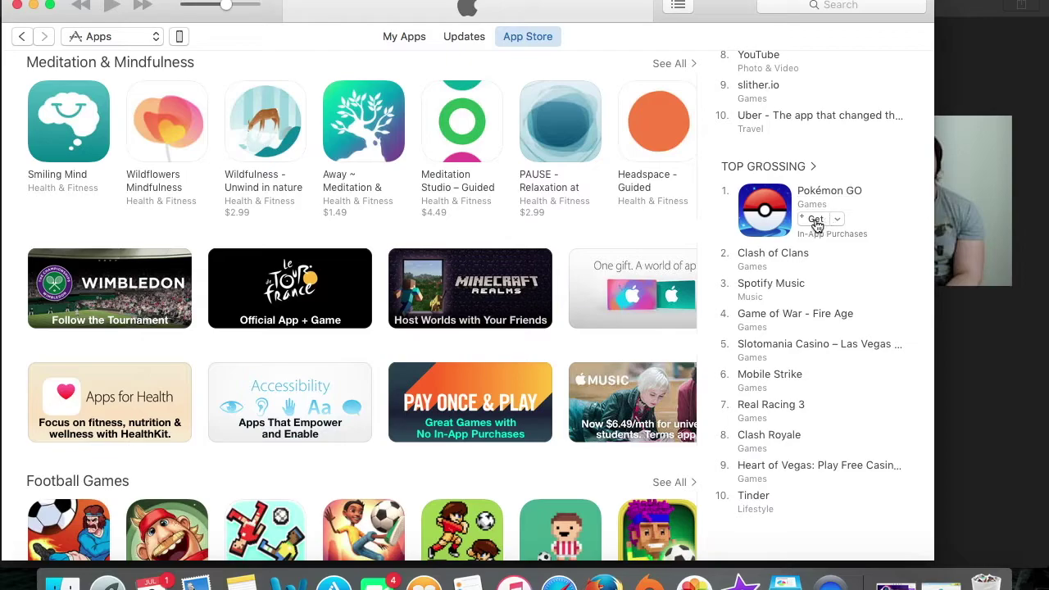
Get Pokémon GO, start creating a new Apple ID, and agree to the terms and conditions.
{"action": "left_click", "coordinate": [815, 221]}
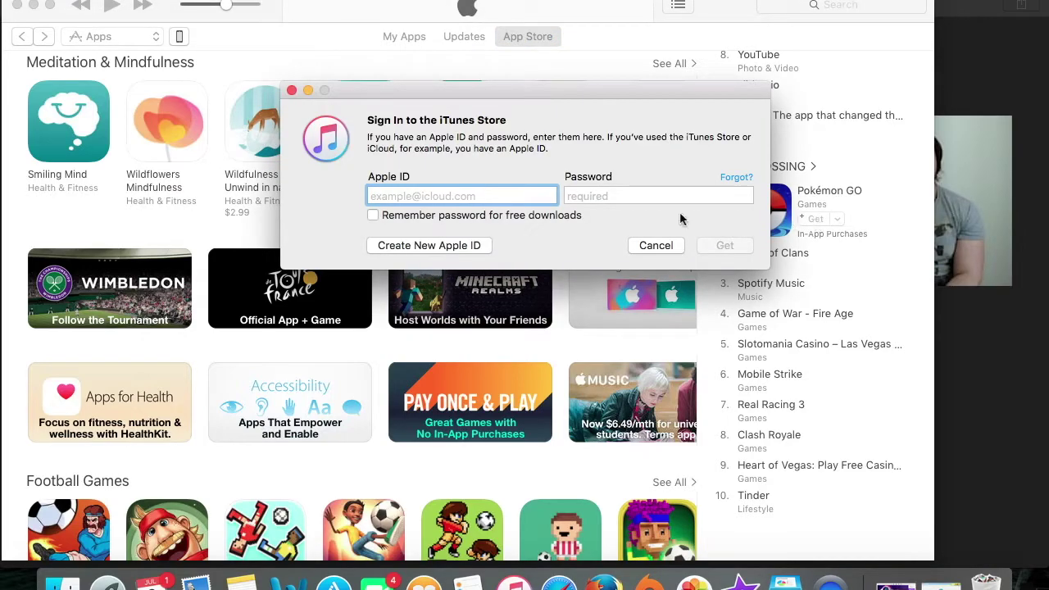
{"action": "left_click", "coordinate": [452, 247]}
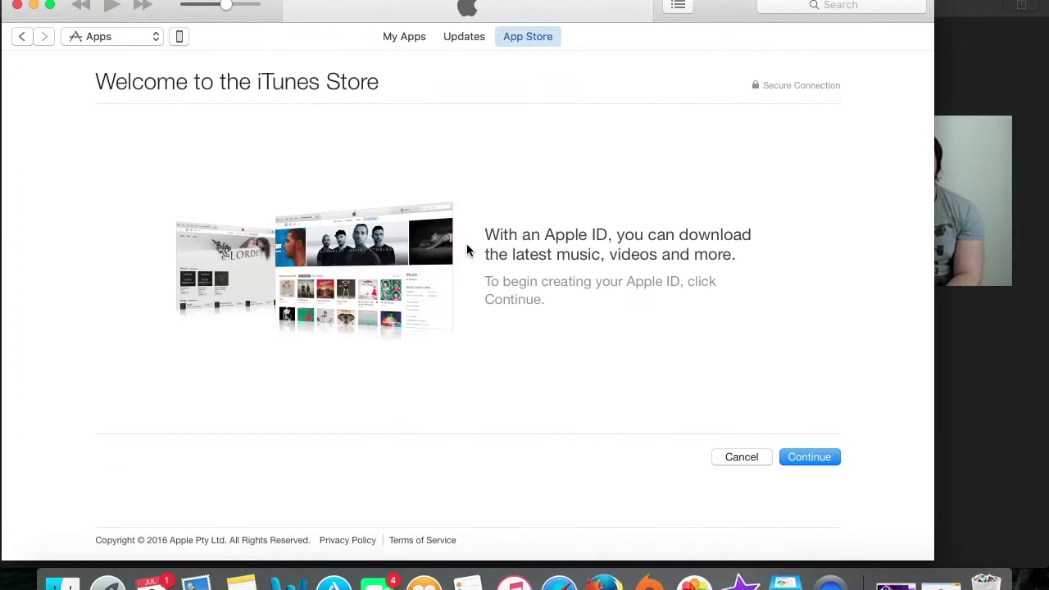
{"action": "left_click", "coordinate": [809, 459]}
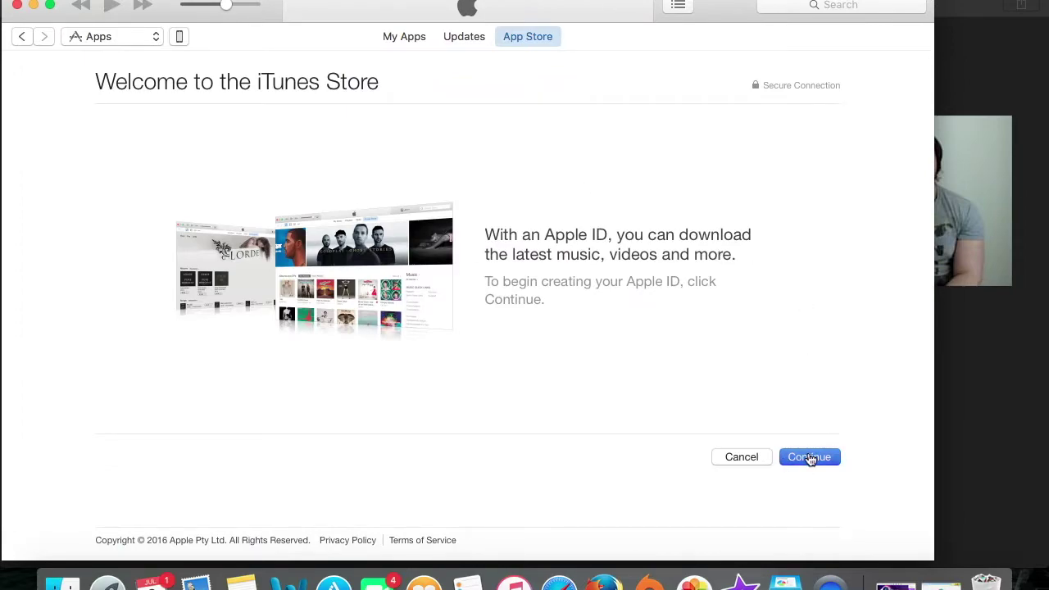
{"action": "scroll", "coordinate": [810, 459], "scroll_direction": "down", "scroll_amount": 3}
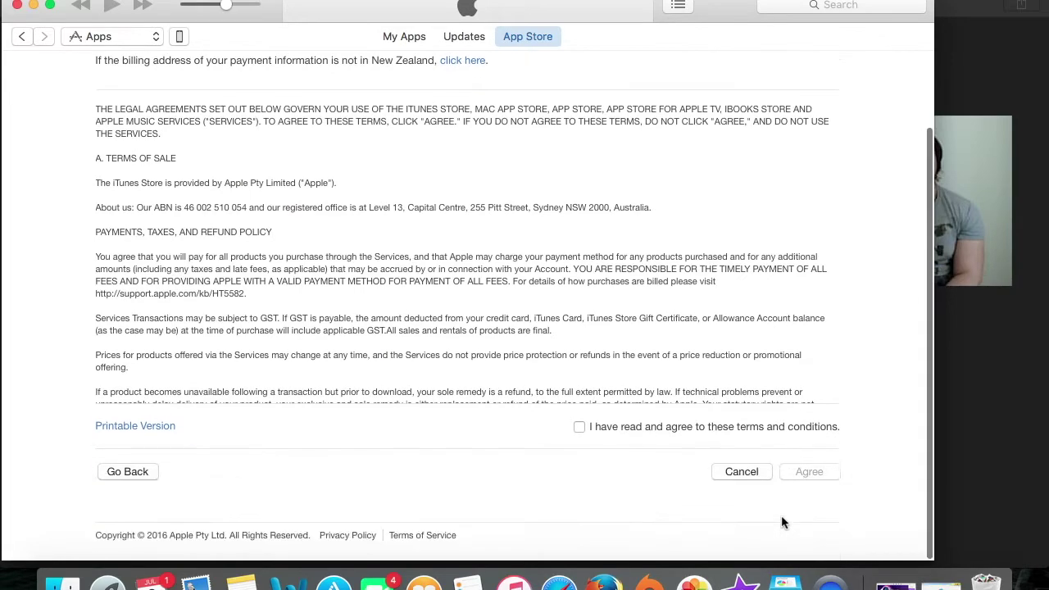
{"action": "left_click", "coordinate": [757, 428]}
{"action": "left_click", "coordinate": [821, 481]}
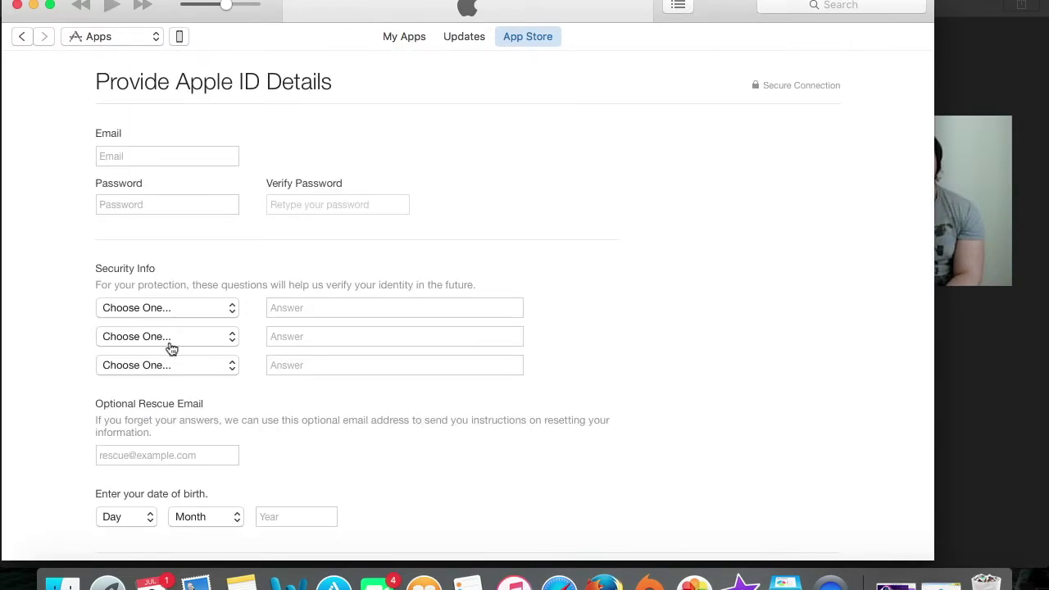
Enter the new Apple ID's email address, fixing the typos along the way.
{"action": "left_click", "coordinate": [149, 154]}
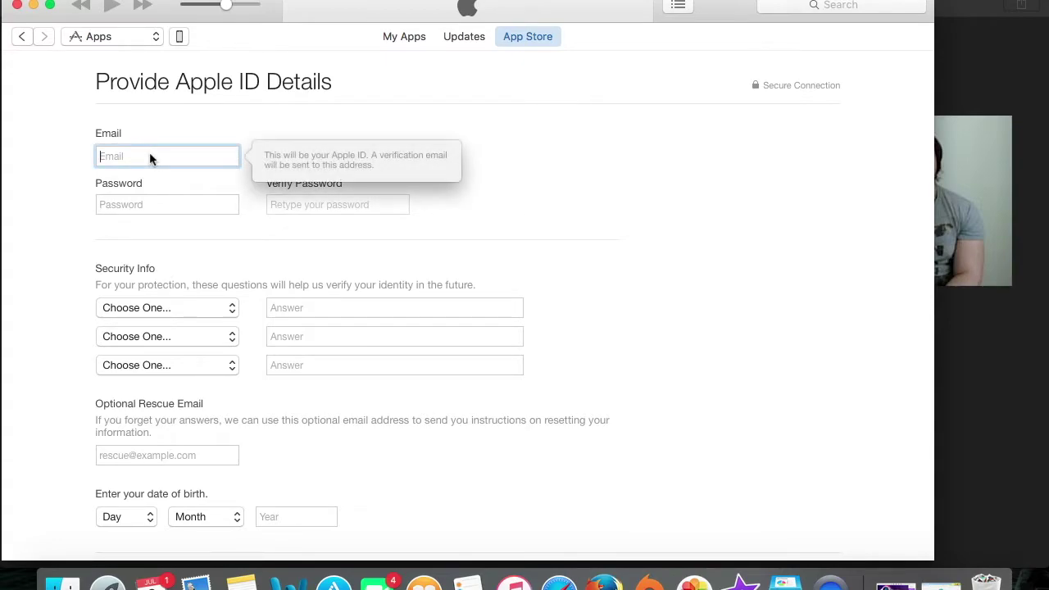
{"action": "left_click", "coordinate": [167, 204]}
{"action": "left_click", "coordinate": [138, 162]}
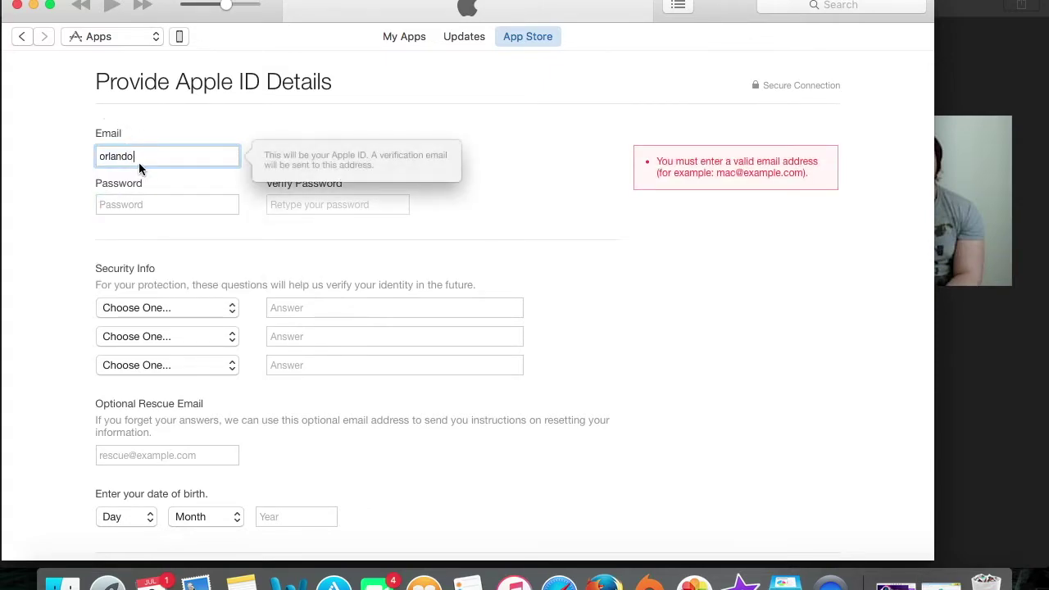
Enter the account password and confirm it in Verify Password.
{"action": "key", "text": "Tab"}
{"action": "type", "text": "********"}
{"action": "key", "text": "Tab"}
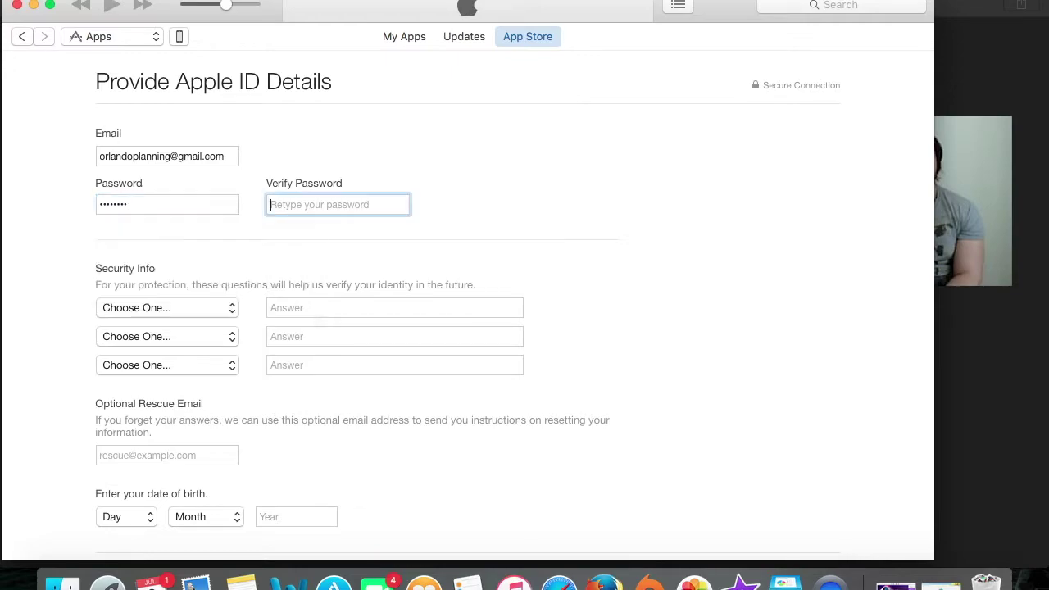
{"action": "type", "text": "********"}
{"action": "key", "text": "Return"}
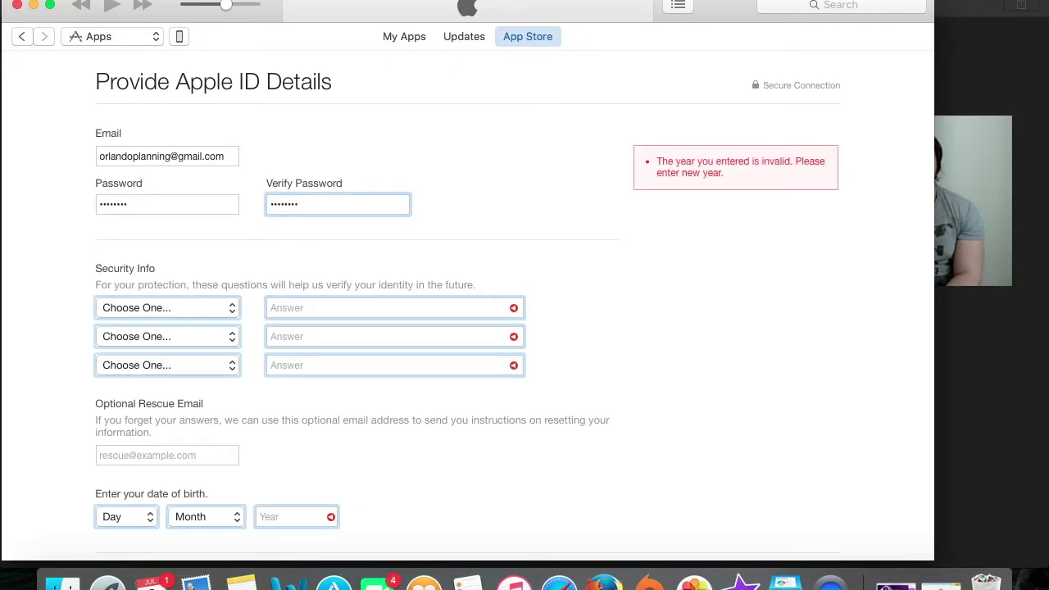
Choose the best-friend-as-a-teenager security question and begin typing its answer.
{"action": "key", "text": "space"}
{"action": "key", "text": "Down"}
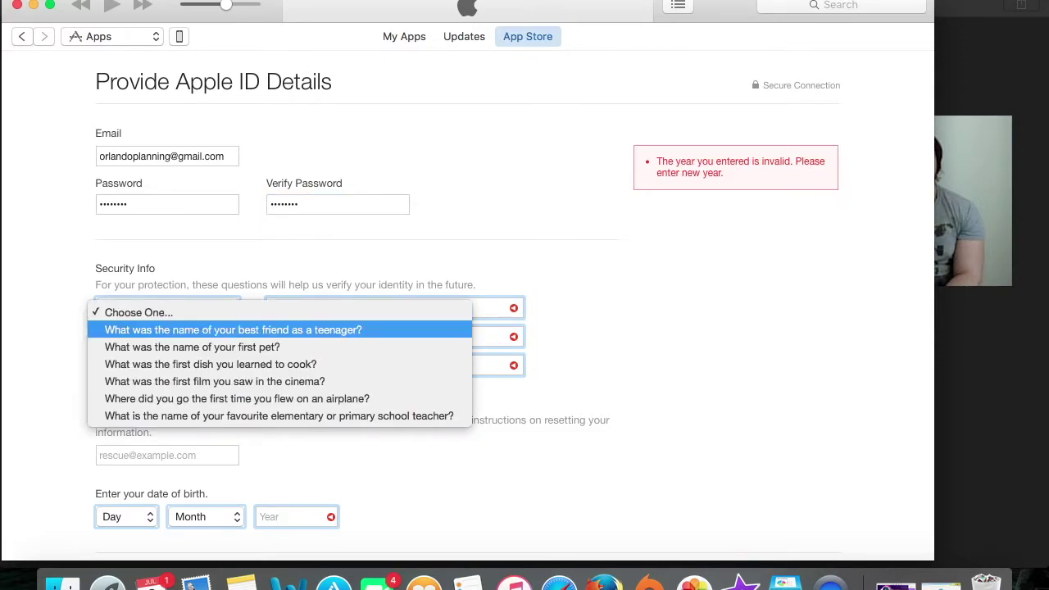
{"action": "key", "text": "Return"}
{"action": "key", "text": "Tab"}
{"action": "type", "text": "Fr"}
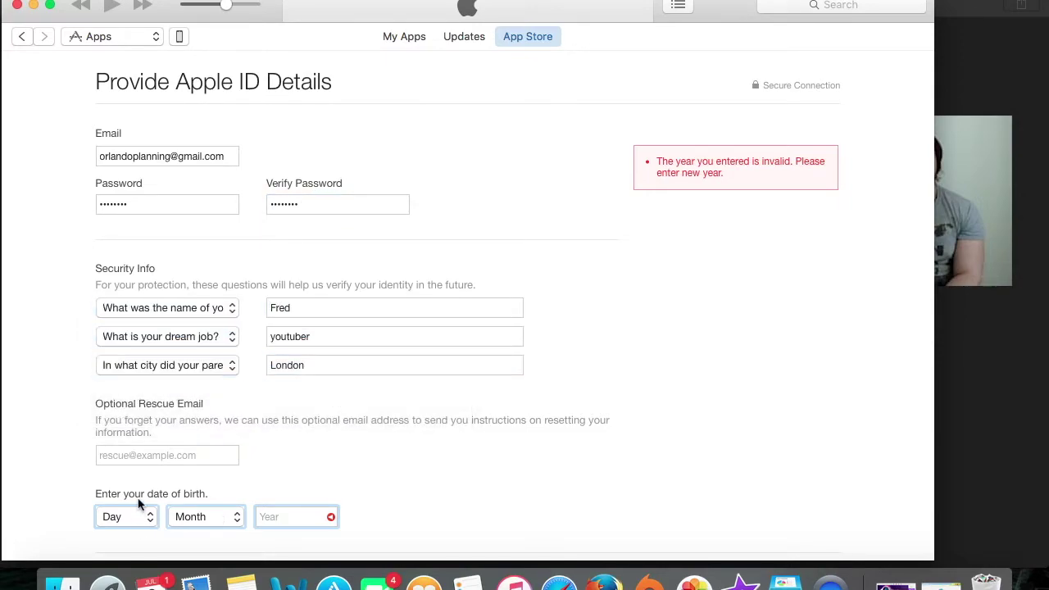
{"action": "left_click", "coordinate": [138, 516]}
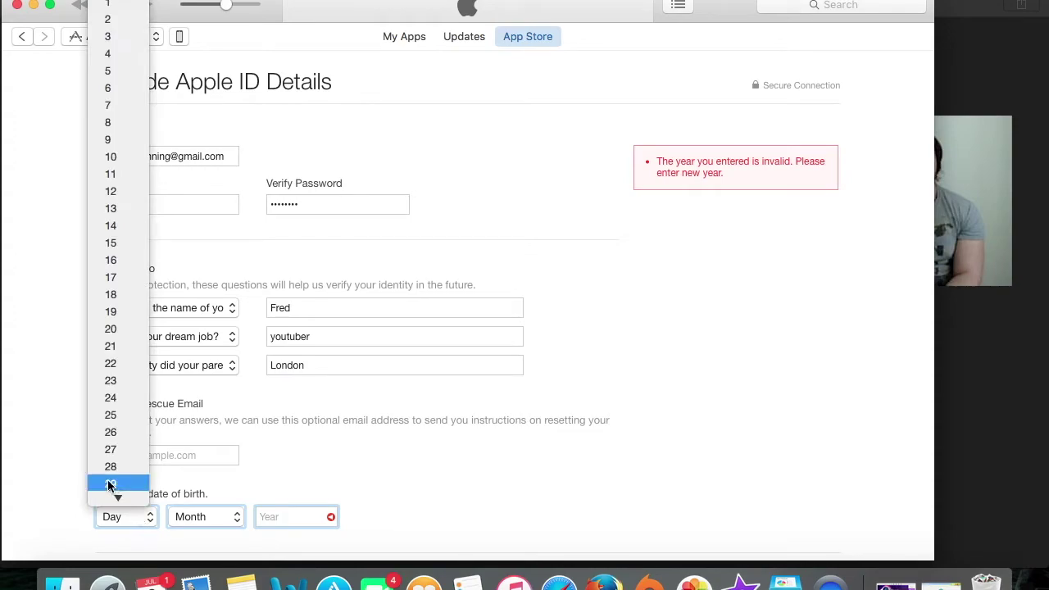
{"action": "left_click", "coordinate": [110, 484]}
{"action": "left_click", "coordinate": [205, 516]}
{"action": "left_click", "coordinate": [196, 478]}
{"action": "left_click", "coordinate": [276, 516]}
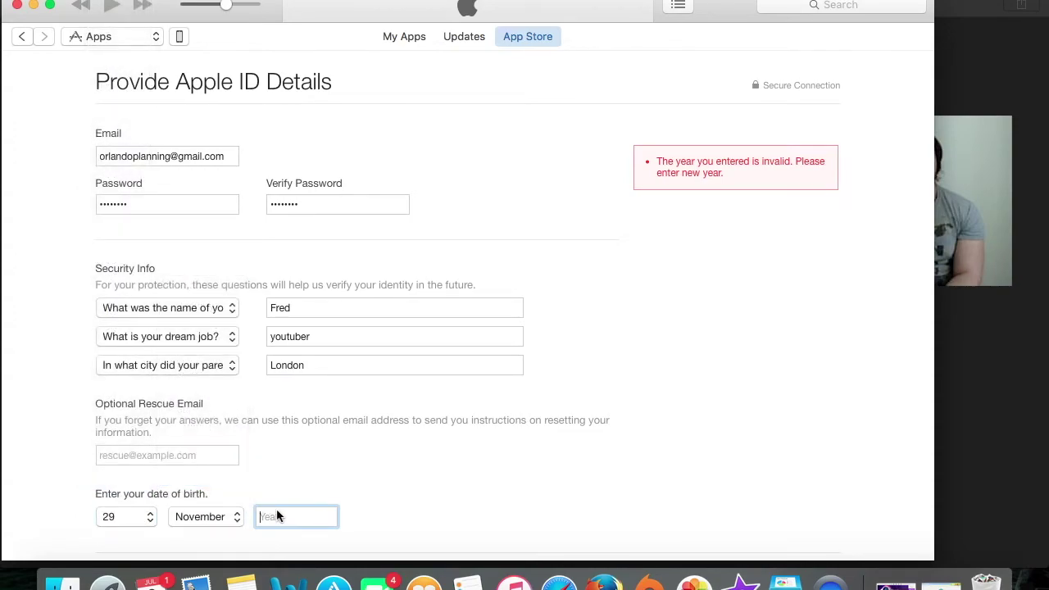
{"action": "type", "text": "1990"}
{"action": "scroll", "coordinate": [525, 328], "scroll_direction": "down", "scroll_amount": 5}
{"action": "left_click", "coordinate": [800, 479]}
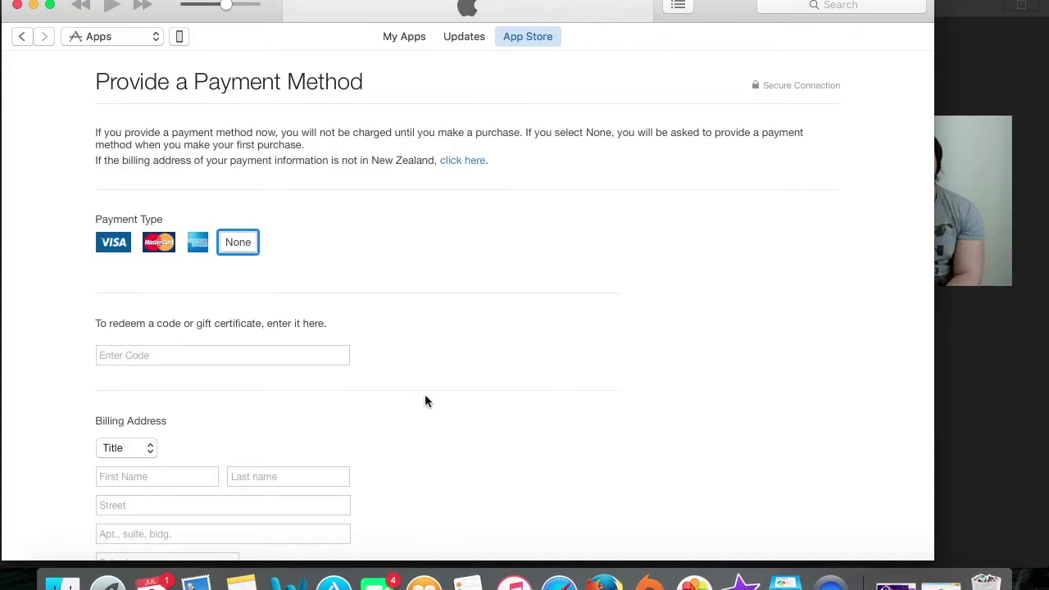
Keep None as the payment type and review the blank New Zealand billing address, focusing the Phone field.
{"action": "scroll", "coordinate": [424, 400], "scroll_direction": "down", "scroll_amount": 2}
{"action": "scroll", "coordinate": [424, 400], "scroll_direction": "up", "scroll_amount": 2}
{"action": "scroll", "coordinate": [256, 258], "scroll_direction": "down", "scroll_amount": 5}
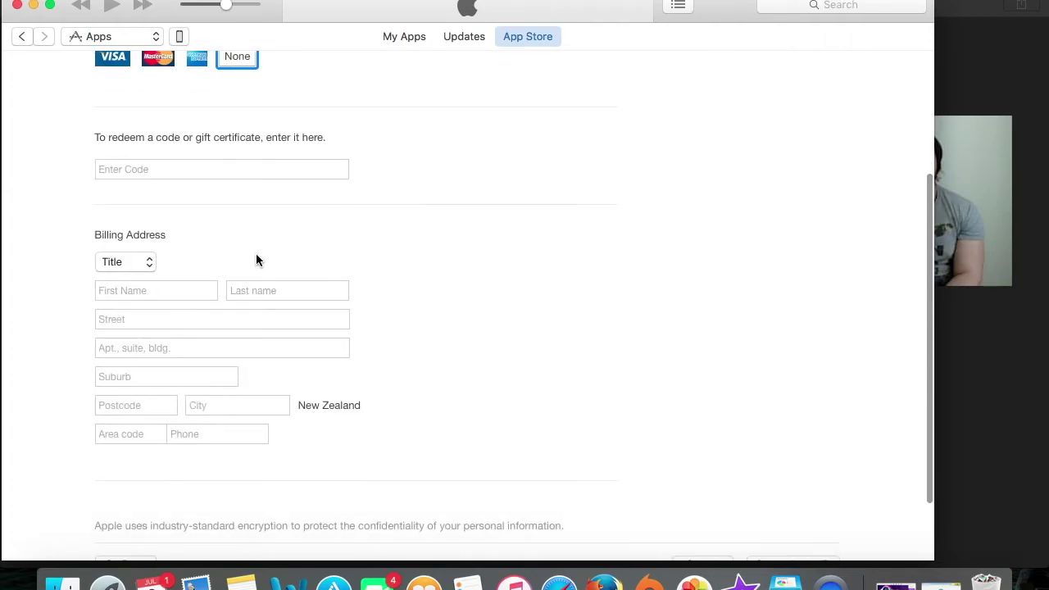
{"action": "scroll", "coordinate": [177, 306], "scroll_direction": "down", "scroll_amount": 2}
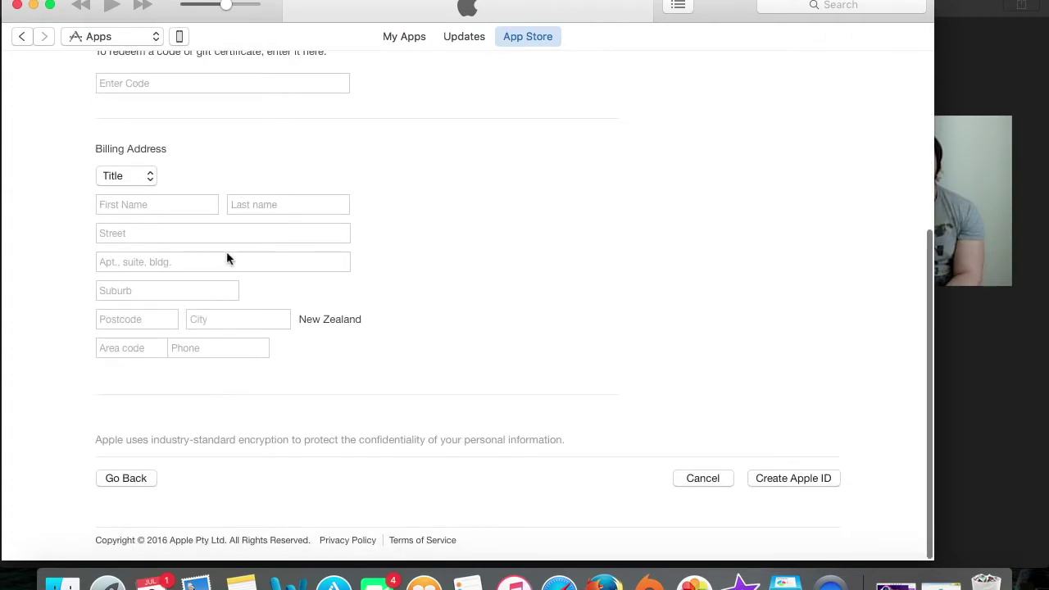
{"action": "left_click", "coordinate": [188, 346]}
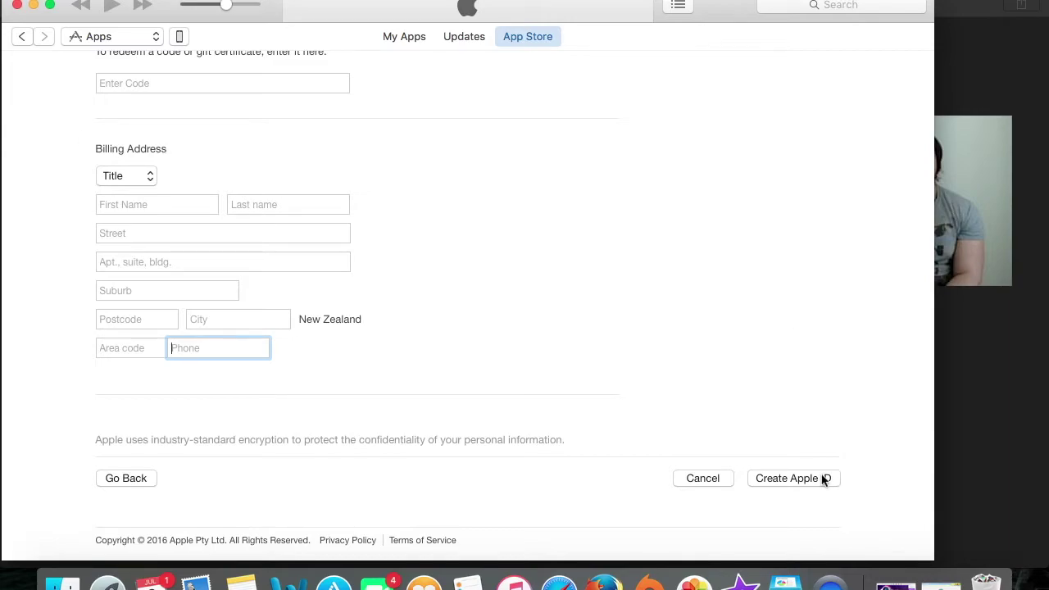
{"action": "scroll", "coordinate": [823, 480], "scroll_direction": "up", "scroll_amount": 5}
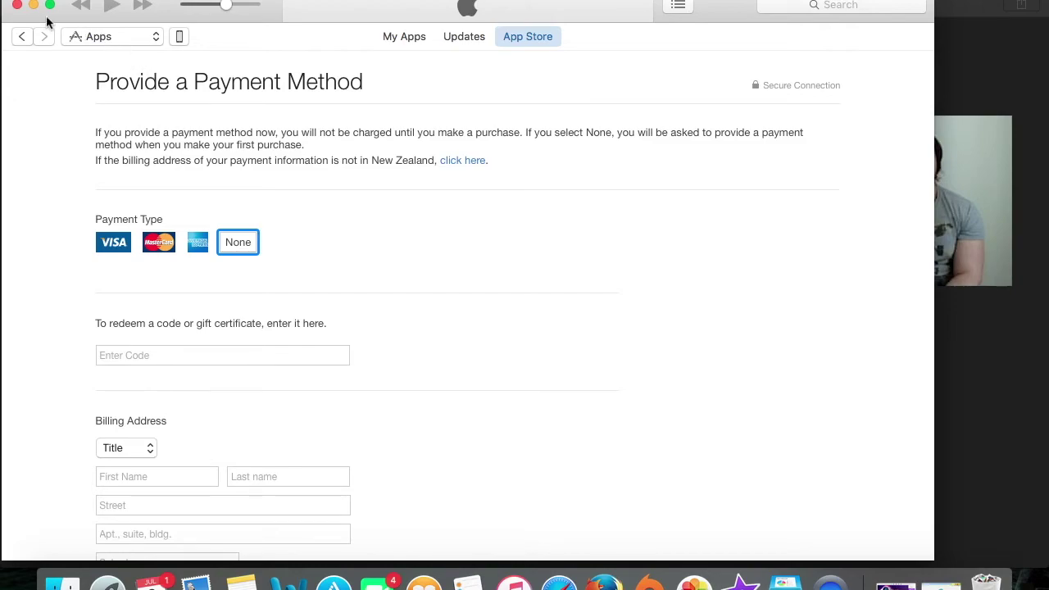
{"action": "scroll", "coordinate": [636, 257], "scroll_direction": "down", "scroll_amount": 6}
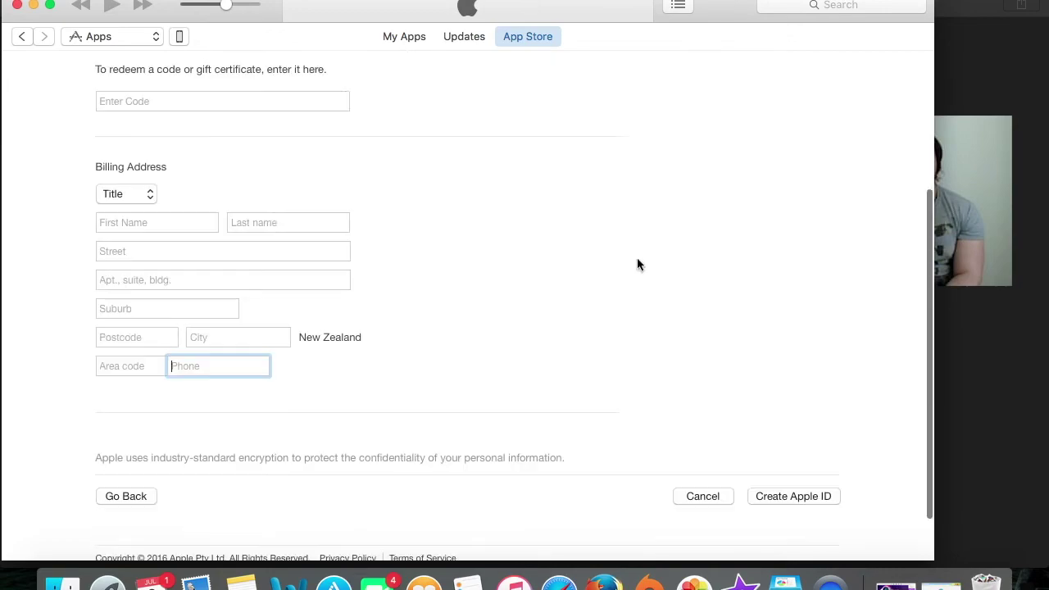